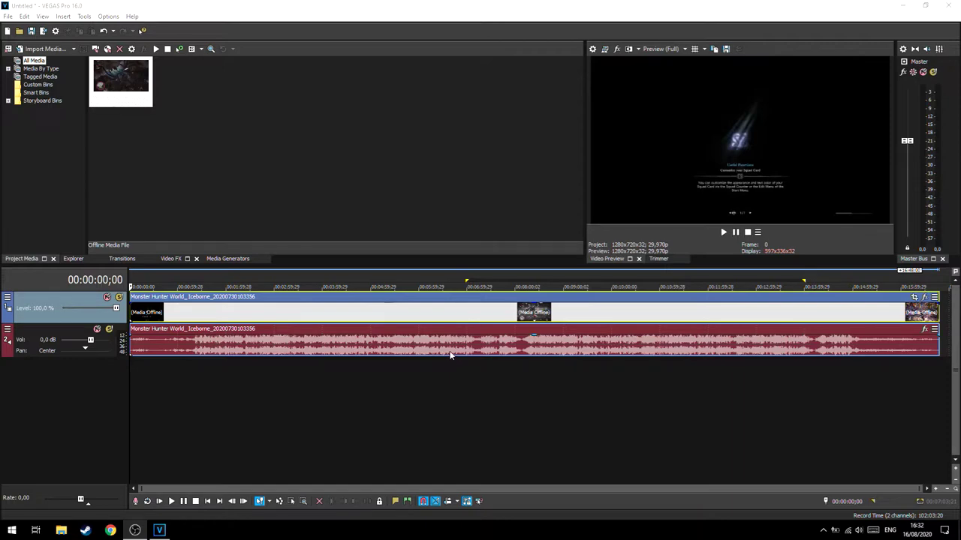
# Open Windows Task Manager, examine the performance graphs of the NVIDIA GeForce GTX 960M, and minimise the window
pyautogui.rightClick(289, 531)
pyautogui.click(323, 478)
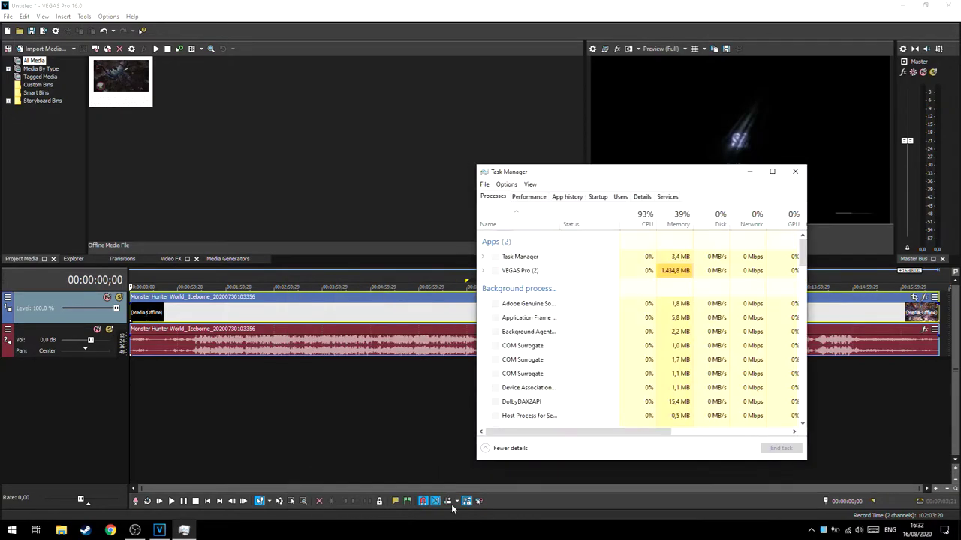
pyautogui.click(529, 197)
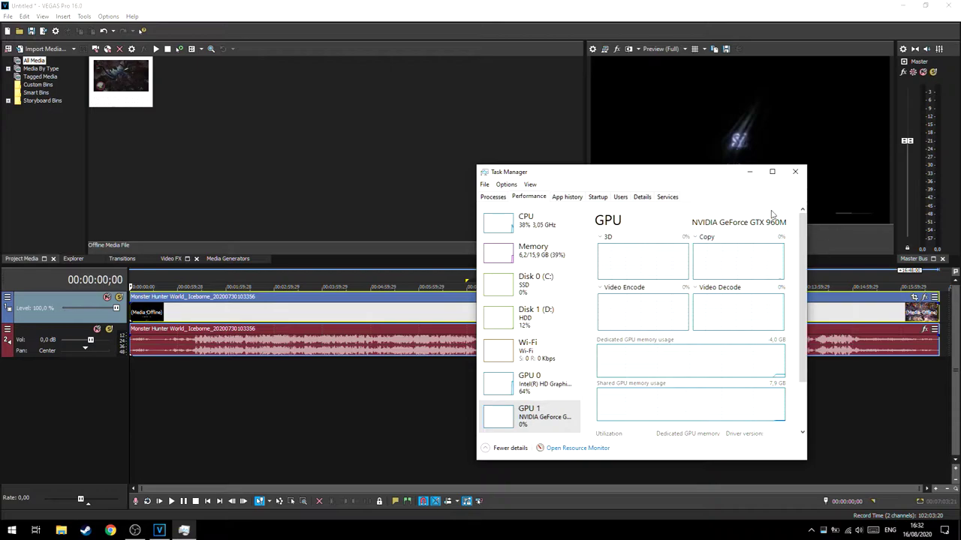
pyautogui.click(750, 171)
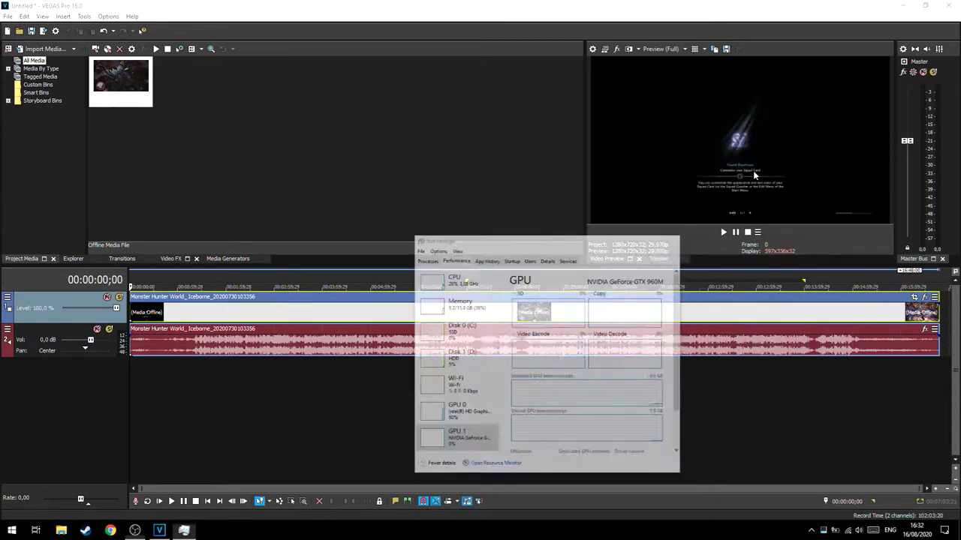
# Review the GPU acceleration of video processing in the video preferences, picking NVIDIA Corporation (GeForce GTX 960M), and close the preferences without applying
pyautogui.click(105, 17)
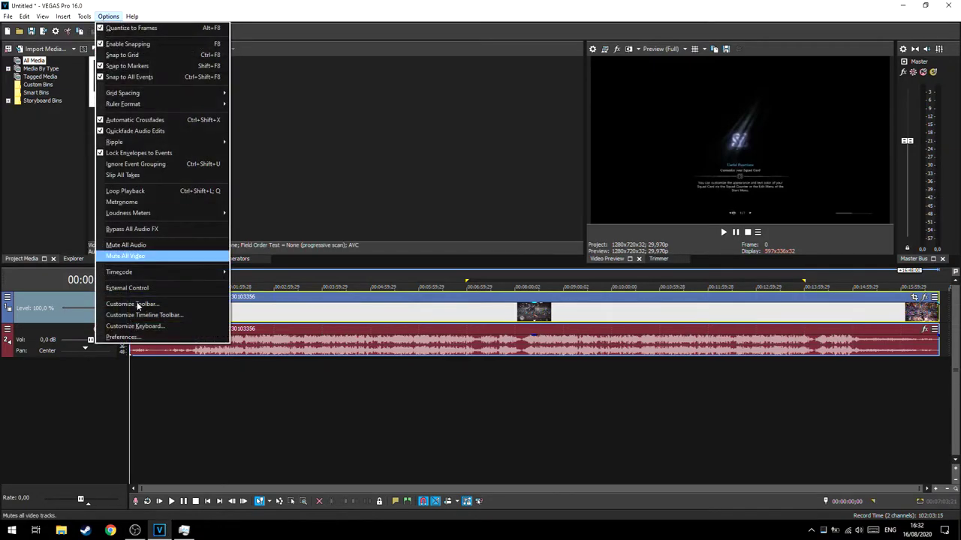
pyautogui.click(143, 339)
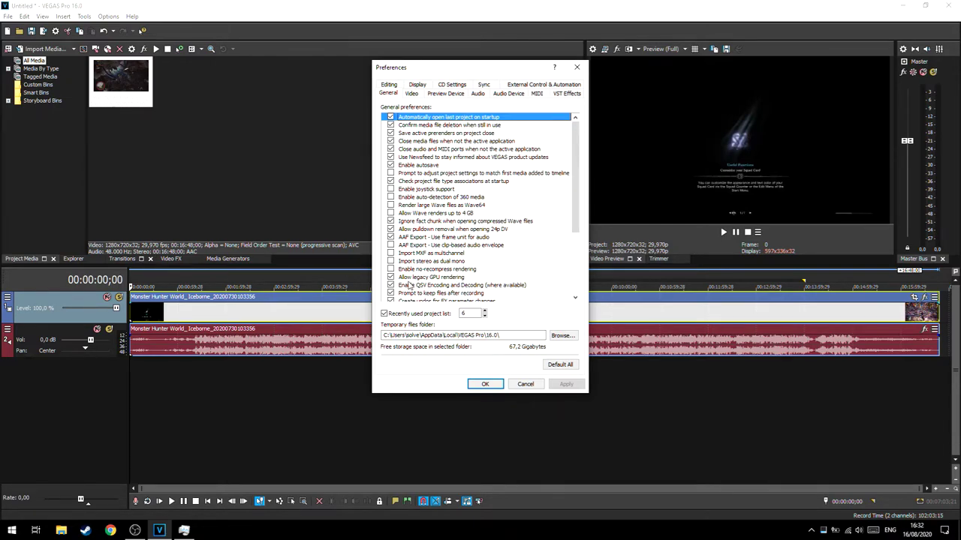
pyautogui.click(411, 93)
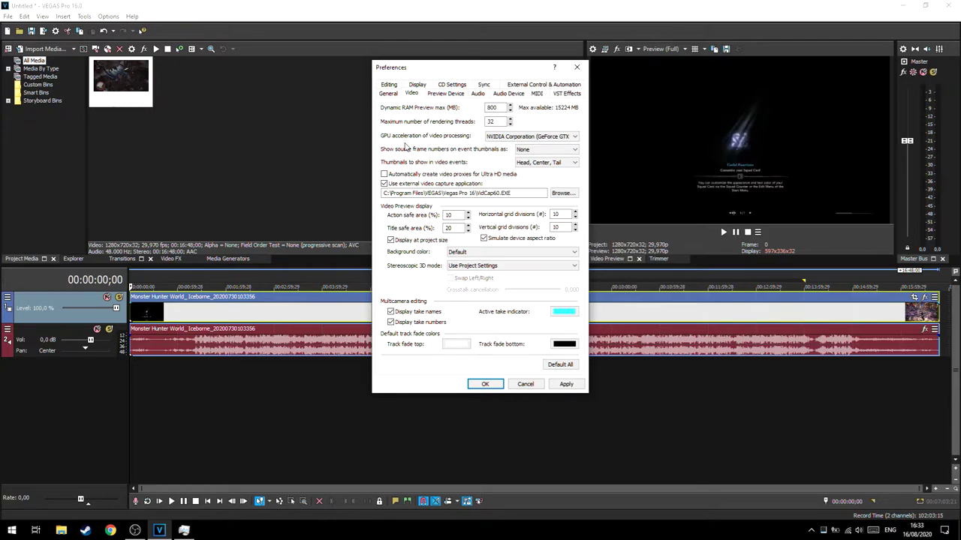
pyautogui.click(530, 137)
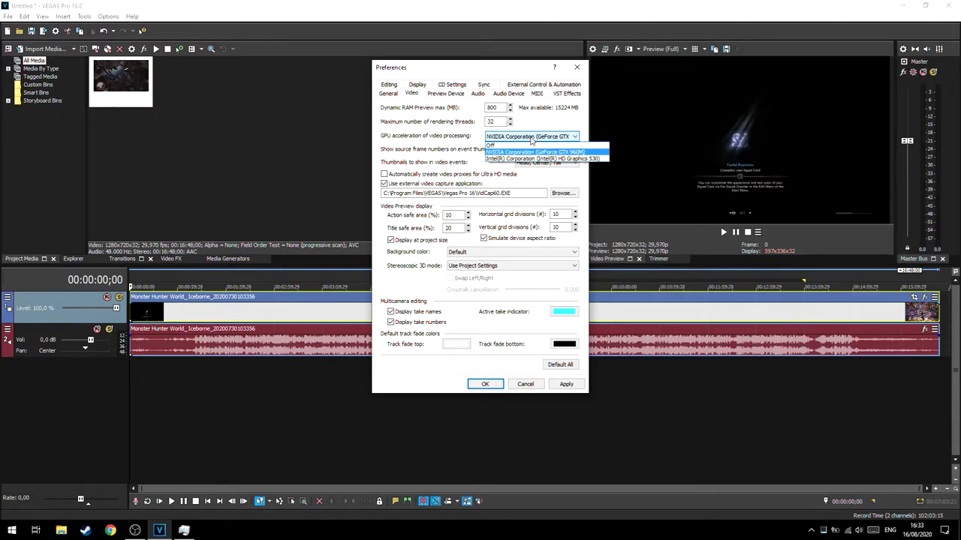
pyautogui.click(539, 153)
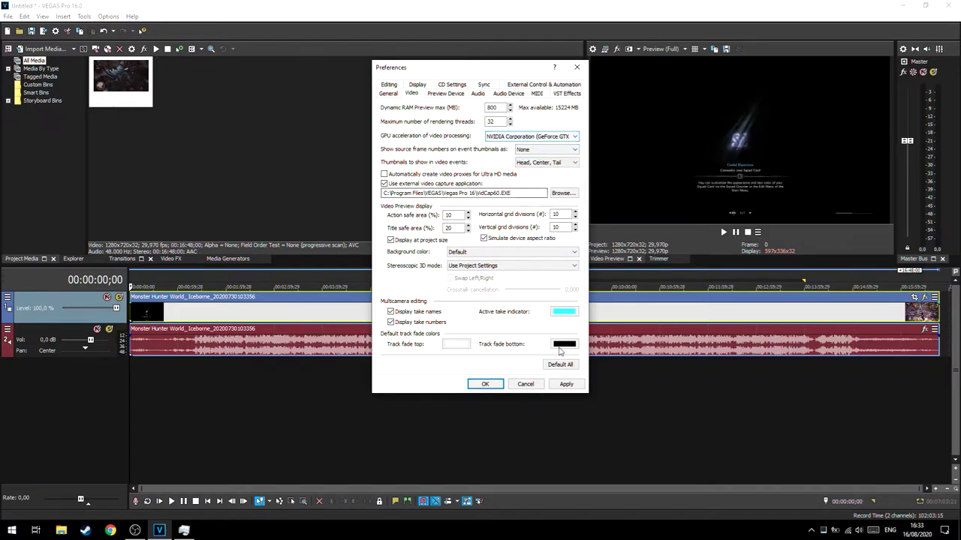
pyautogui.click(577, 67)
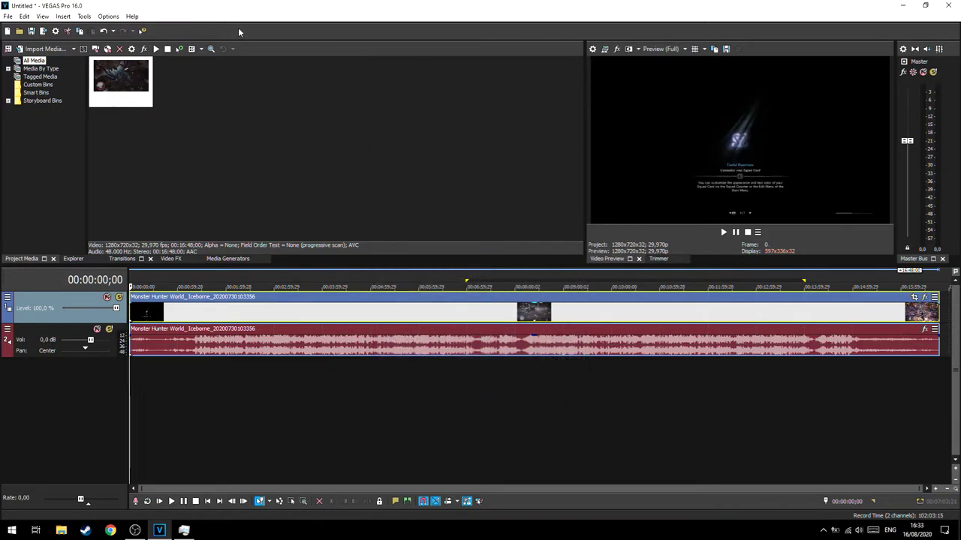
# Open the Render As dialog and compare the favourite templates of the MAGIX HEVC/AAC MP4 and MAGIX AVC/AAC MP4 formats
pyautogui.click(44, 31)
pyautogui.click(514, 149)
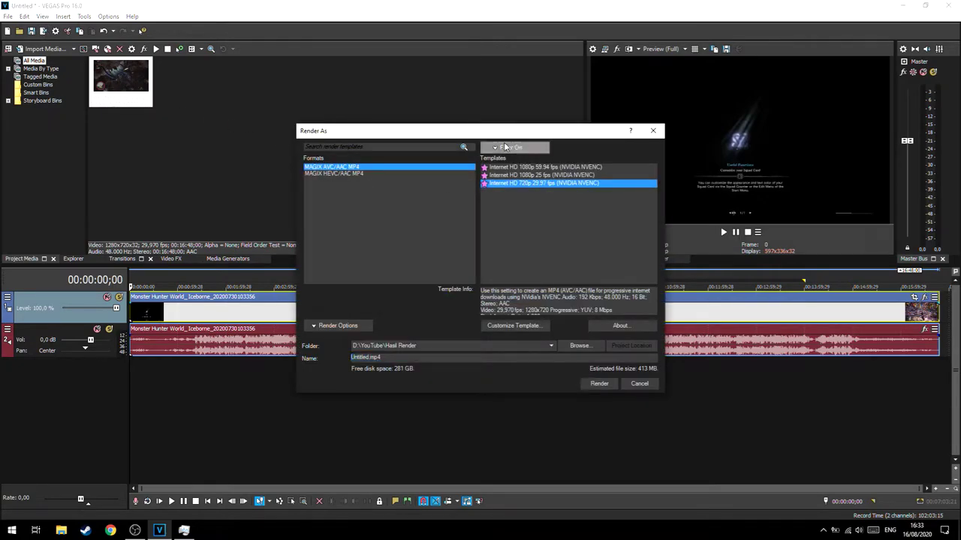
pyautogui.click(334, 174)
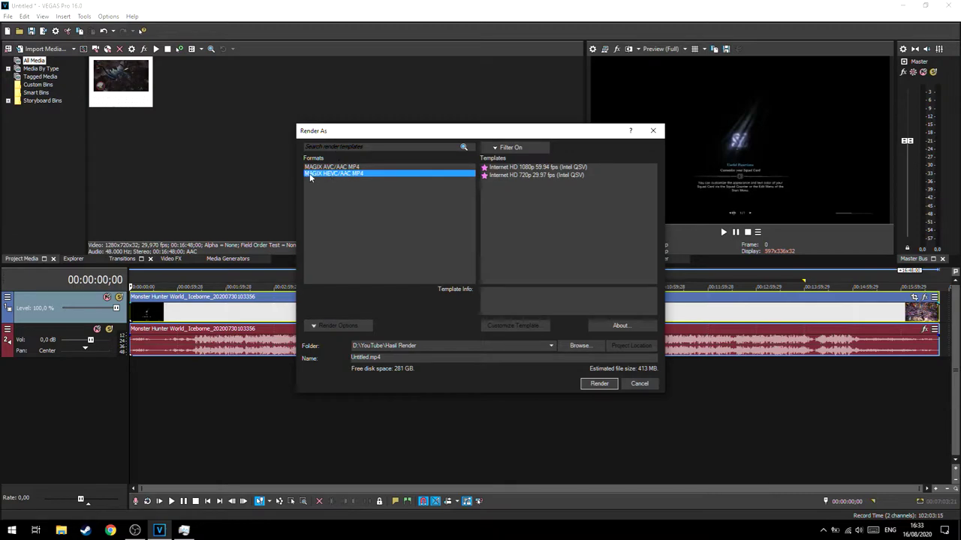
pyautogui.click(576, 174)
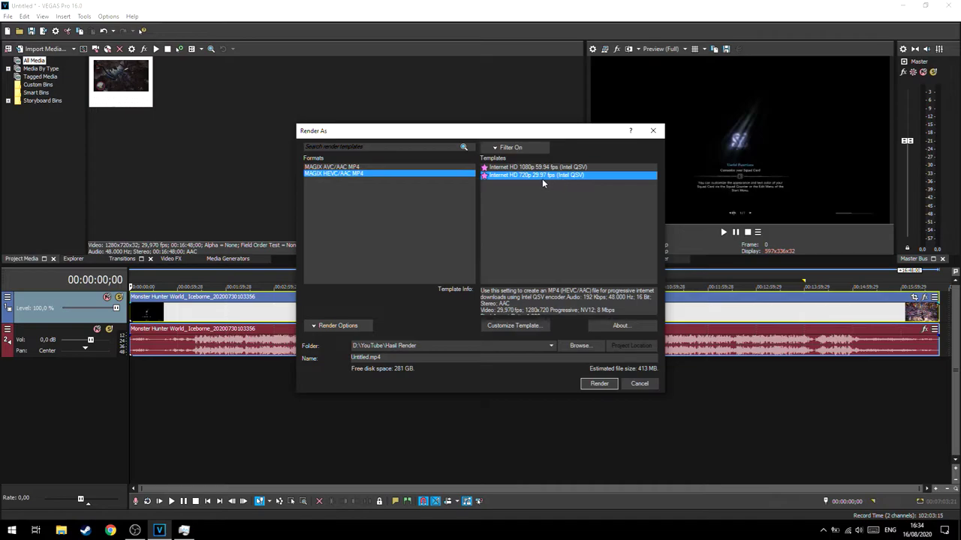
pyautogui.click(316, 167)
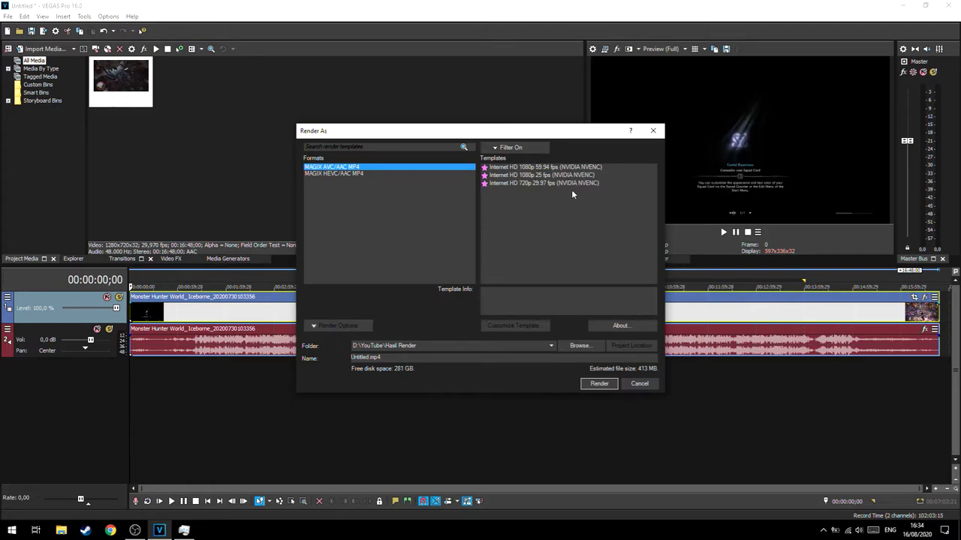
# Turn off the favourites-only template filter and browse the templates of the other render formats, including Sony MXF
pyautogui.click(513, 149)
pyautogui.click(484, 159)
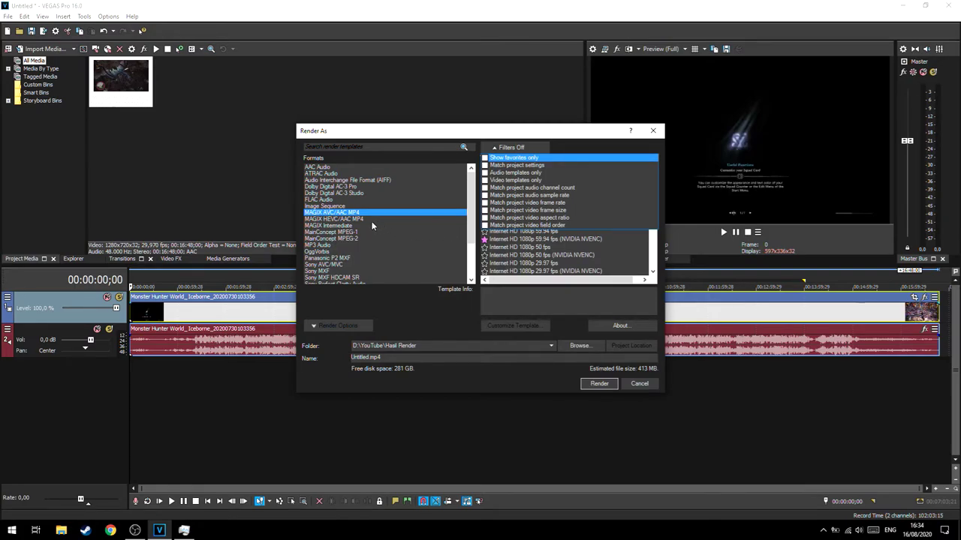
pyautogui.scroll(-4, 338, 218)
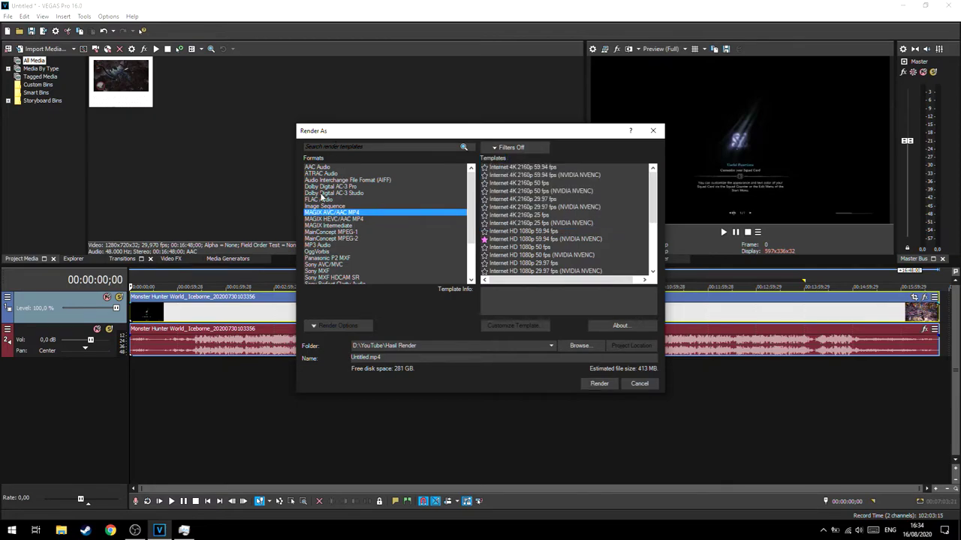
pyautogui.scroll(4, 338, 244)
pyautogui.click(328, 213)
pyautogui.click(332, 232)
pyautogui.click(325, 244)
pyautogui.click(330, 271)
pyautogui.scroll(-4, 559, 241)
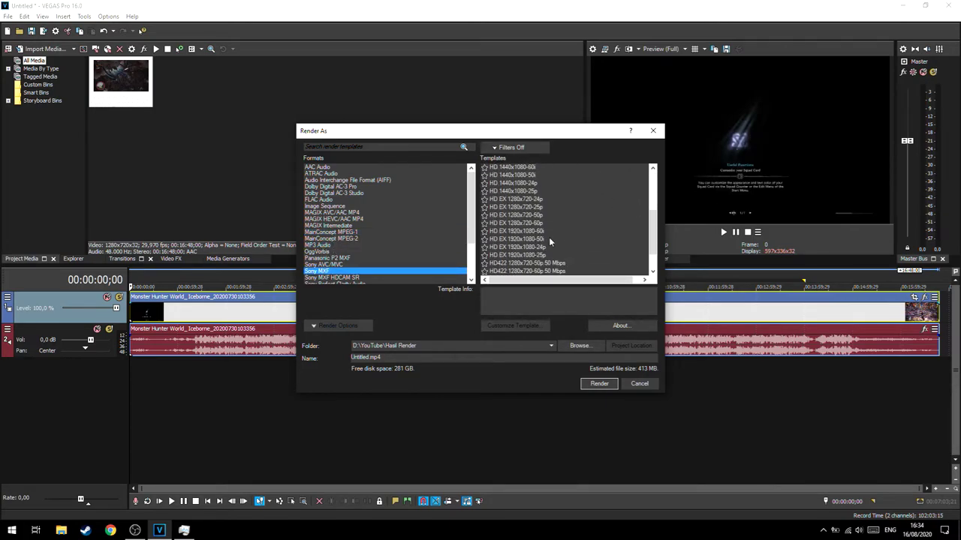
# Start rendering Untitled.mp4 in MAGIX AVC/AAC MP4 format with the Internet HD 1080p 59.94 fps (NVIDIA NVENC) template
pyautogui.click(330, 214)
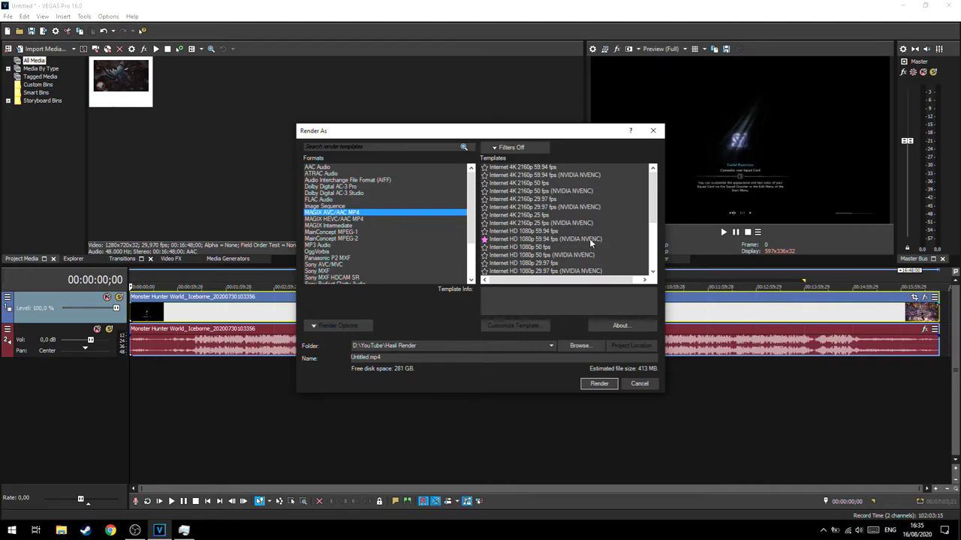
pyautogui.click(485, 232)
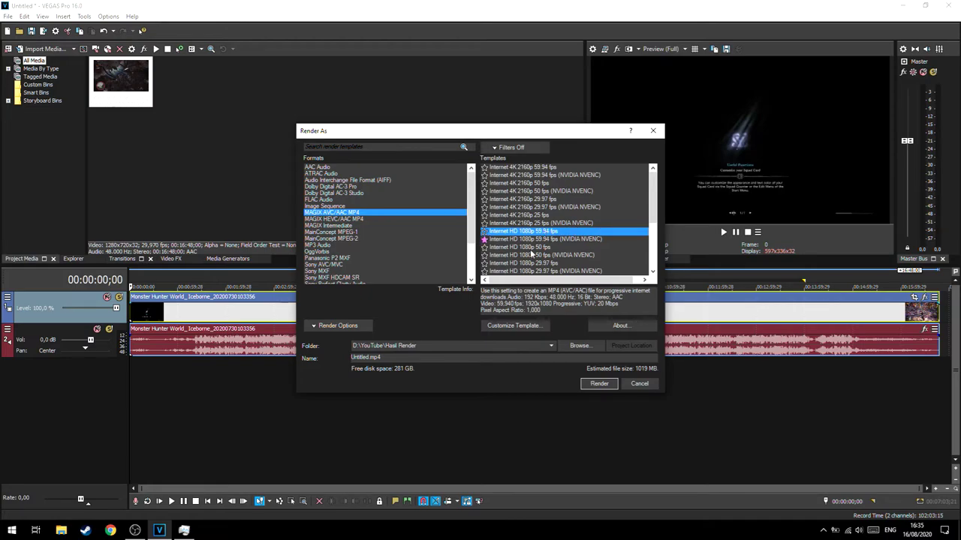
pyautogui.click(590, 239)
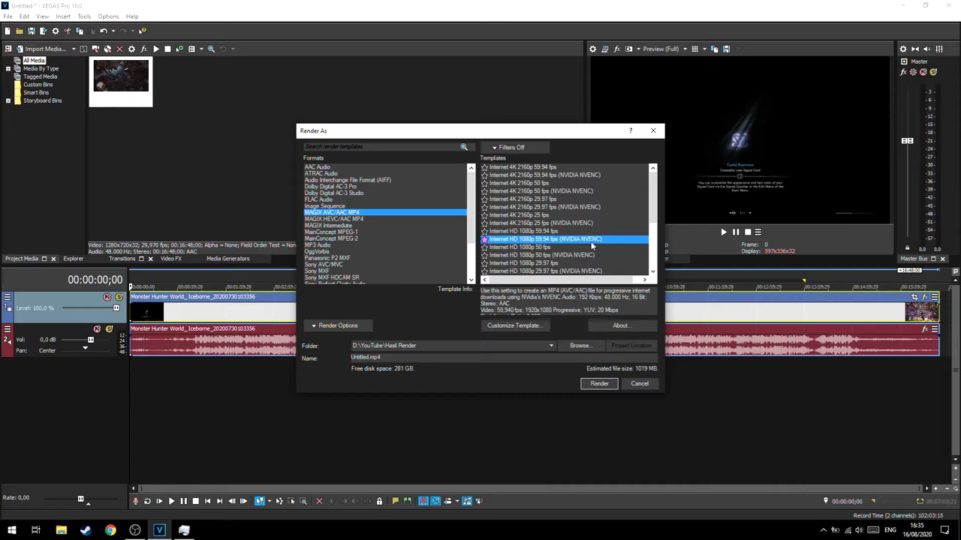
pyautogui.click(599, 385)
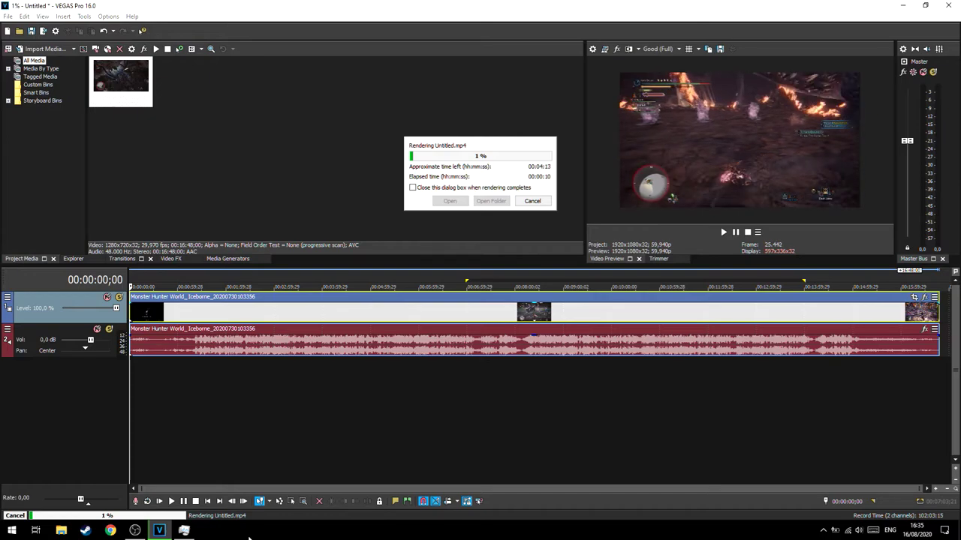
# Examine the NVIDIA GPU's load in Task Manager during rendering, close Task Manager, and cancel the render
pyautogui.click(184, 530)
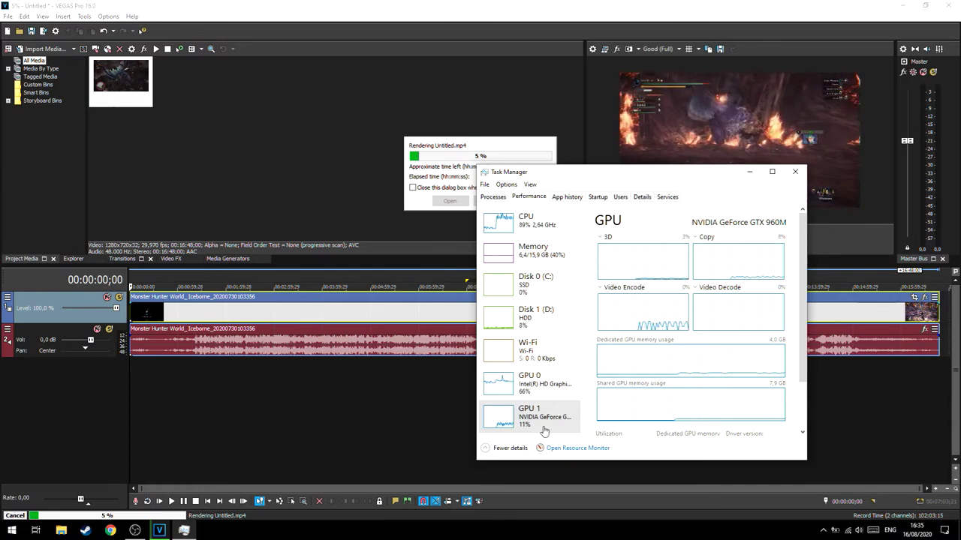
pyautogui.click(795, 171)
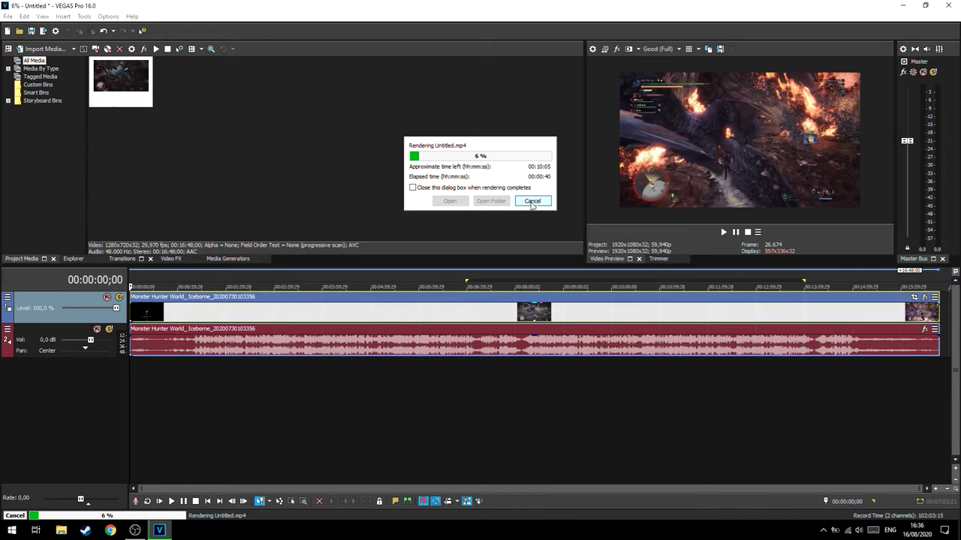
pyautogui.click(531, 201)
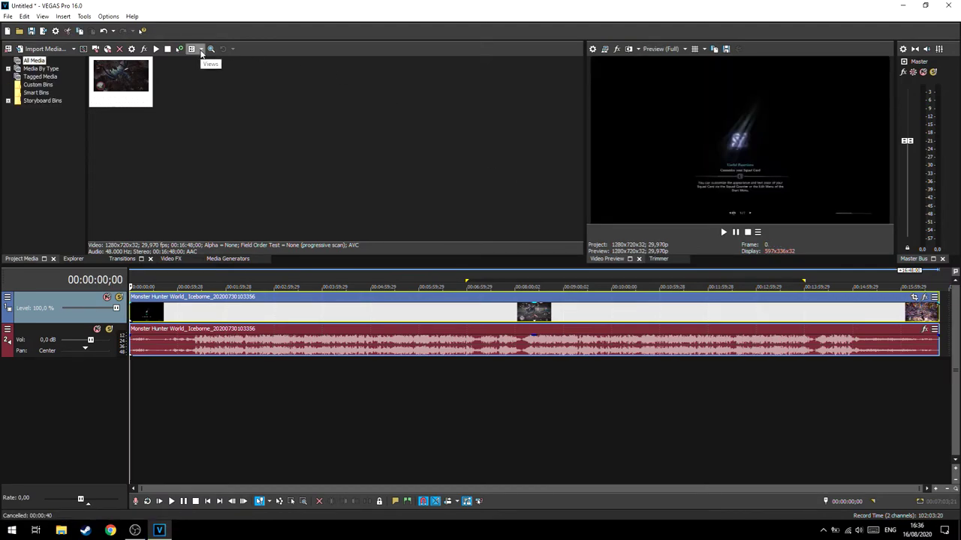